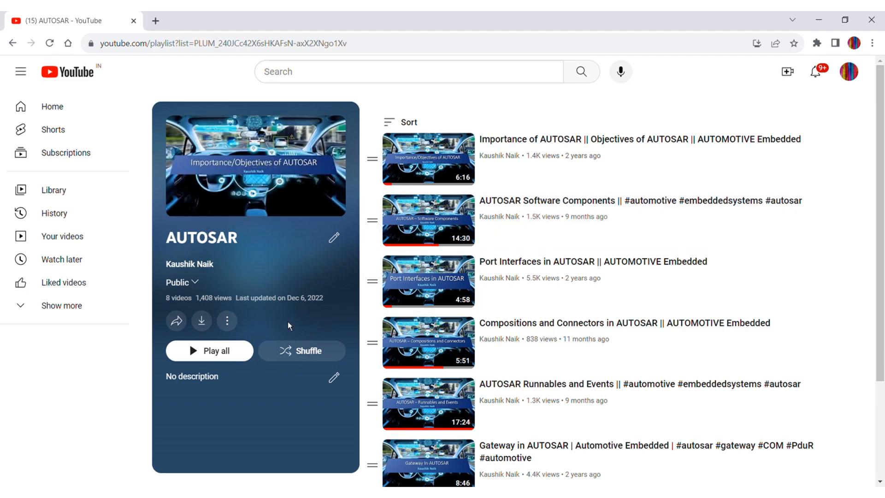
pyautogui.scroll(-2, 468, 211)
pyautogui.scroll(-1, 469, 213)
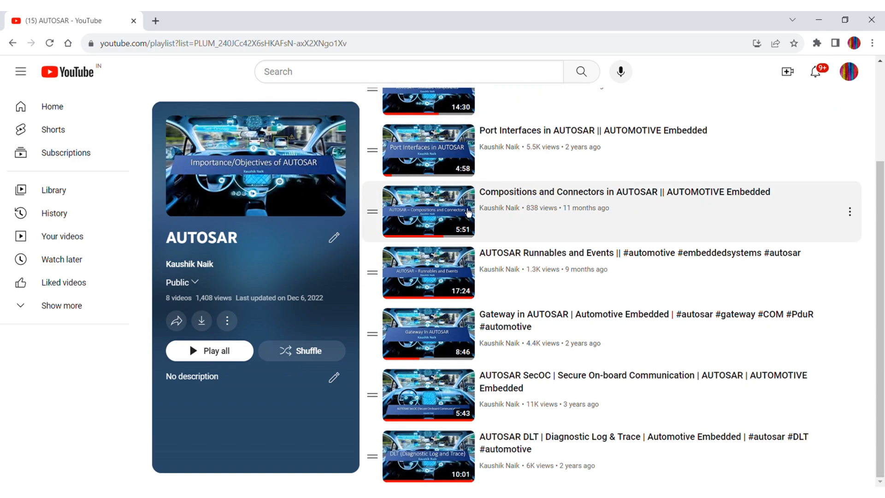